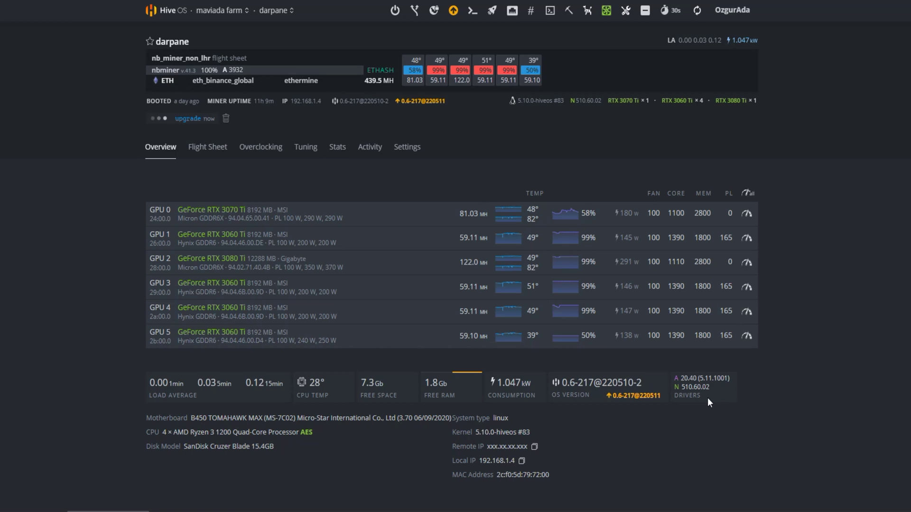
# Run the nvidia-driver-update command on the darpane rig
pyautogui.click(472, 16)
pyautogui.write('nvidia-driver-update')
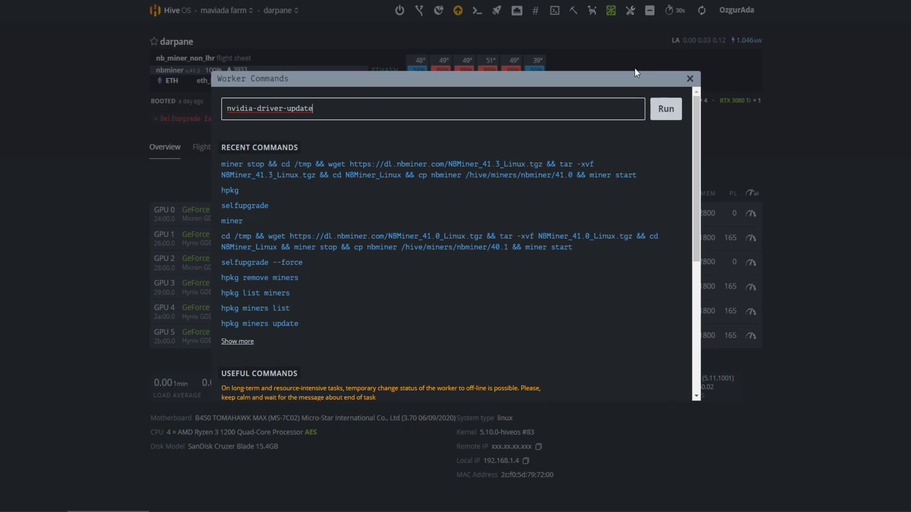
pyautogui.click(665, 109)
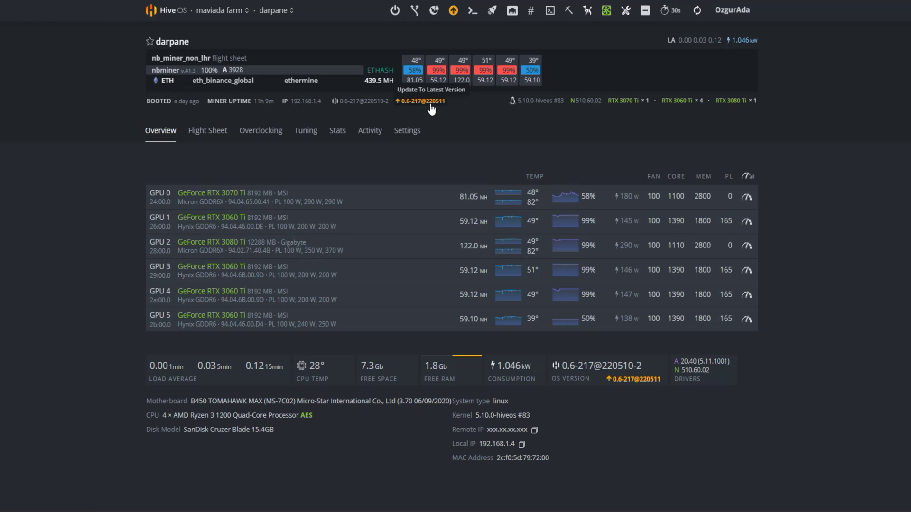
# Upgrade Hive OS to 0.6-217@220511 and refresh the rig's stats
pyautogui.click(430, 104)
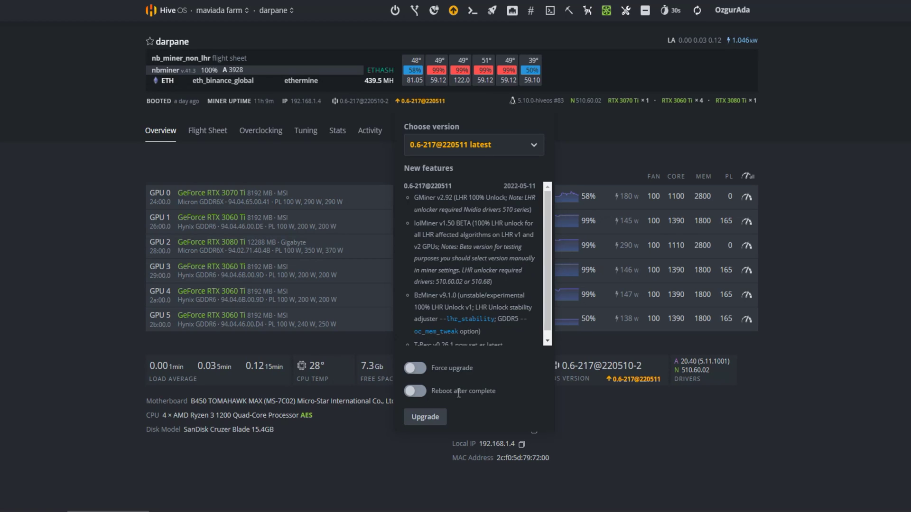
pyautogui.click(426, 417)
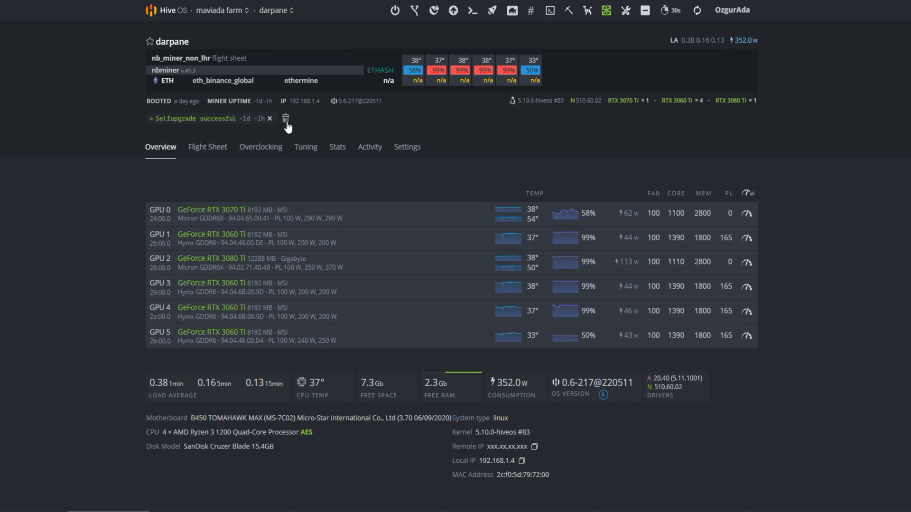
pyautogui.click(286, 120)
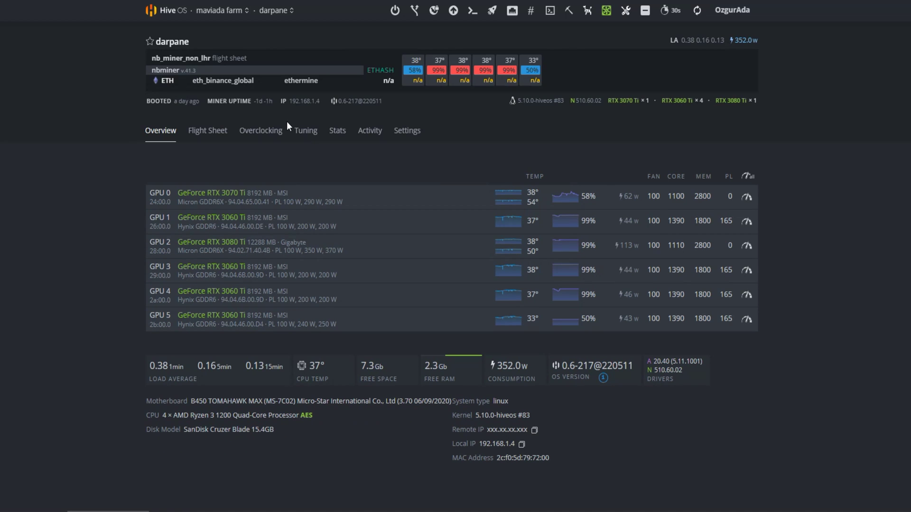
pyautogui.click(698, 16)
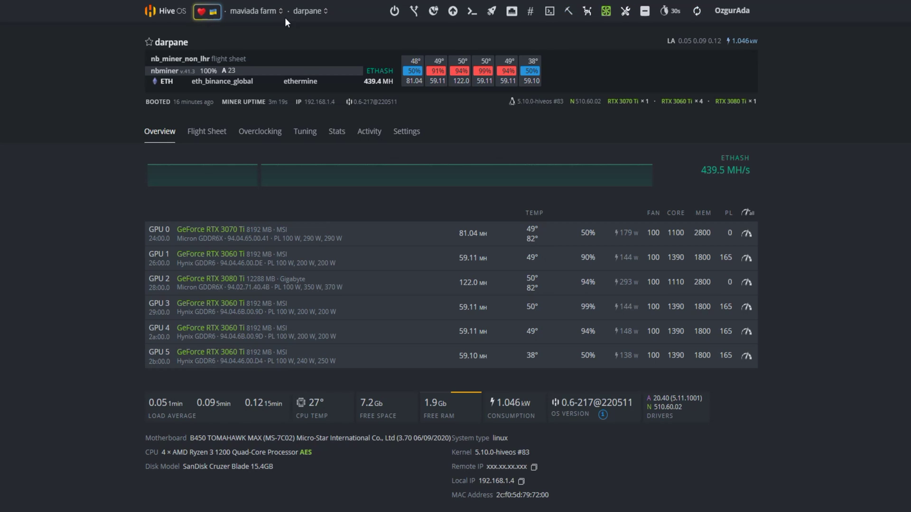
# Start a new flight sheet with coin ETH and the eth_binance_global wallet
pyautogui.click(253, 13)
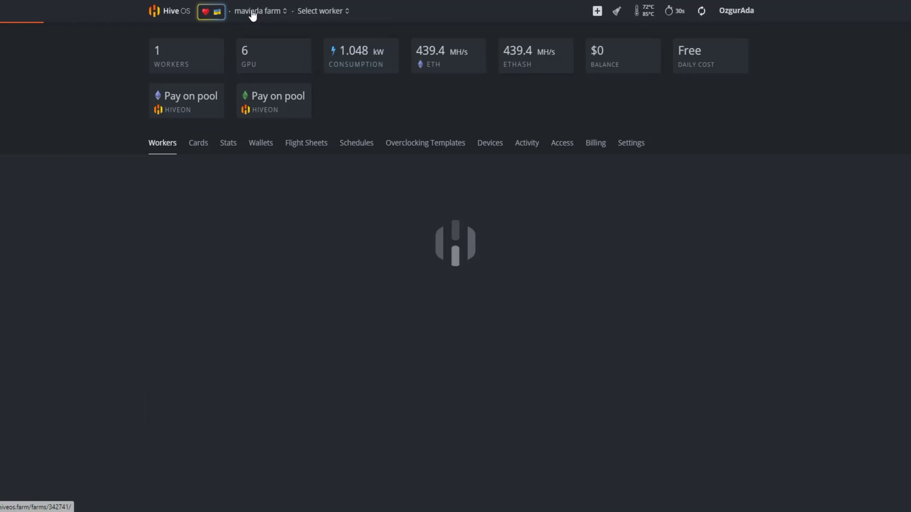
pyautogui.click(308, 148)
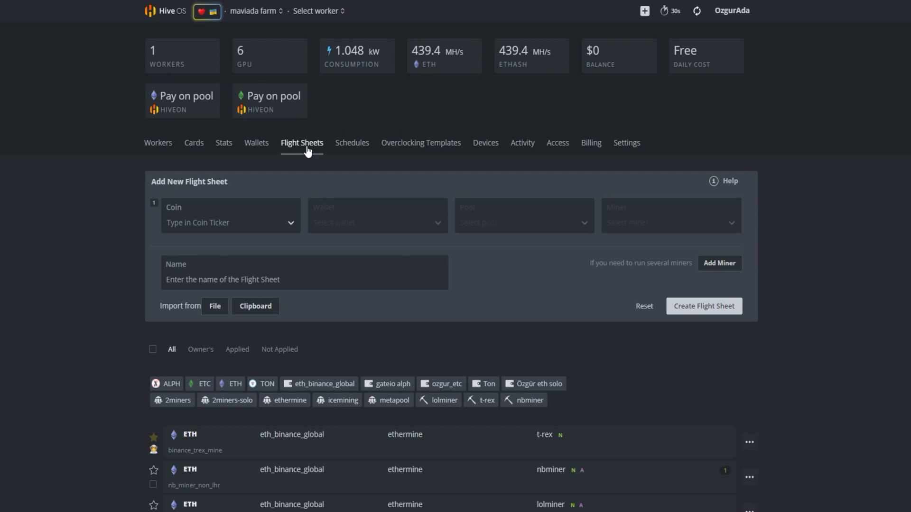
pyautogui.click(265, 223)
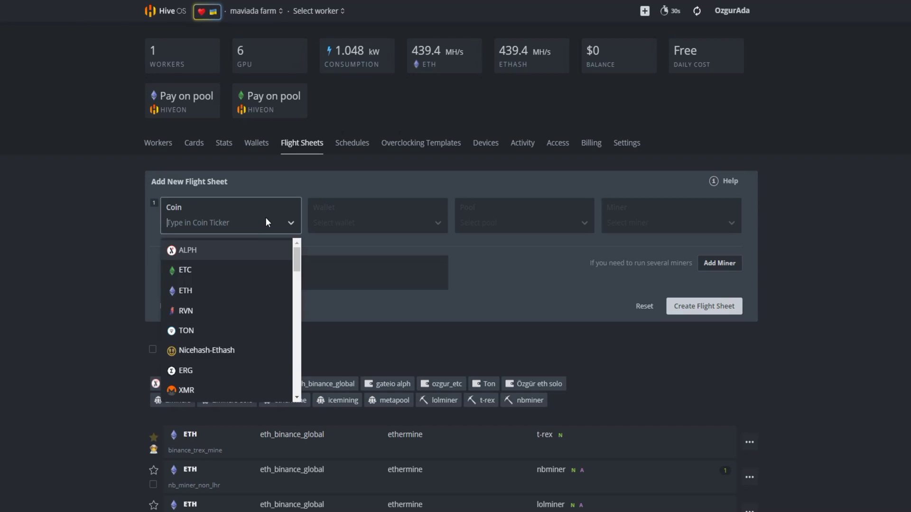
pyautogui.click(223, 289)
pyautogui.click(364, 228)
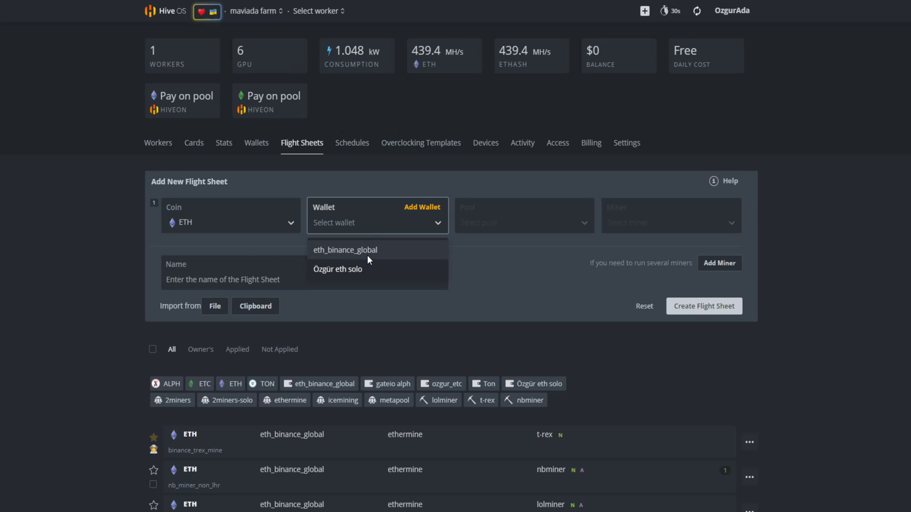
pyautogui.click(367, 250)
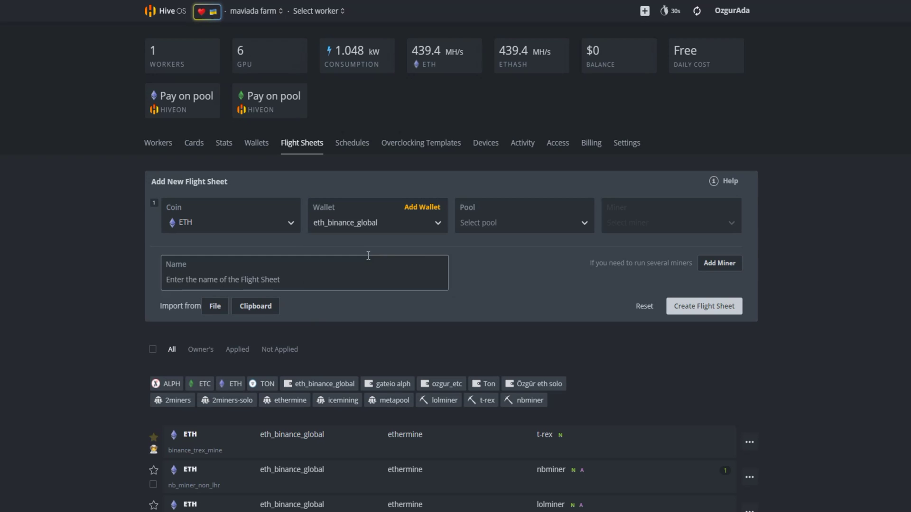
# Choose the ethermine pool on its EU server and lolMiner as the miner
pyautogui.click(527, 225)
pyautogui.write('ethe')
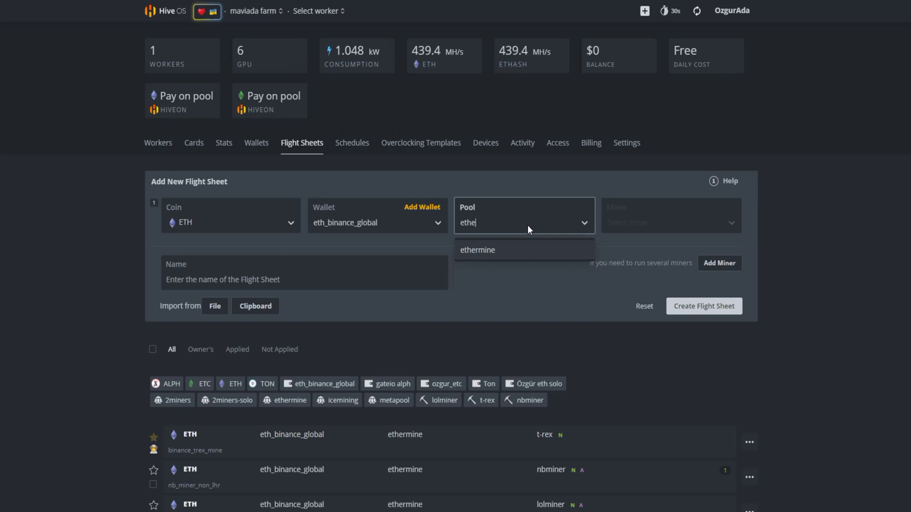
pyautogui.click(491, 251)
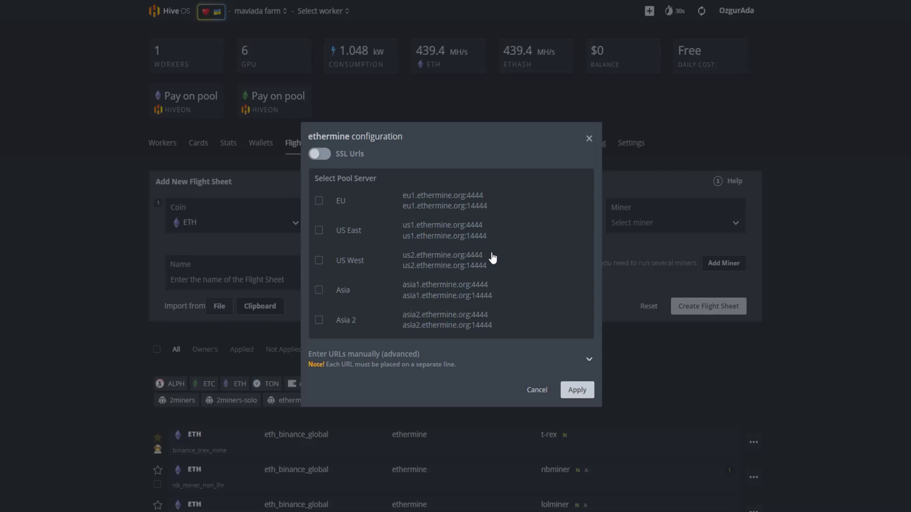
pyautogui.click(318, 201)
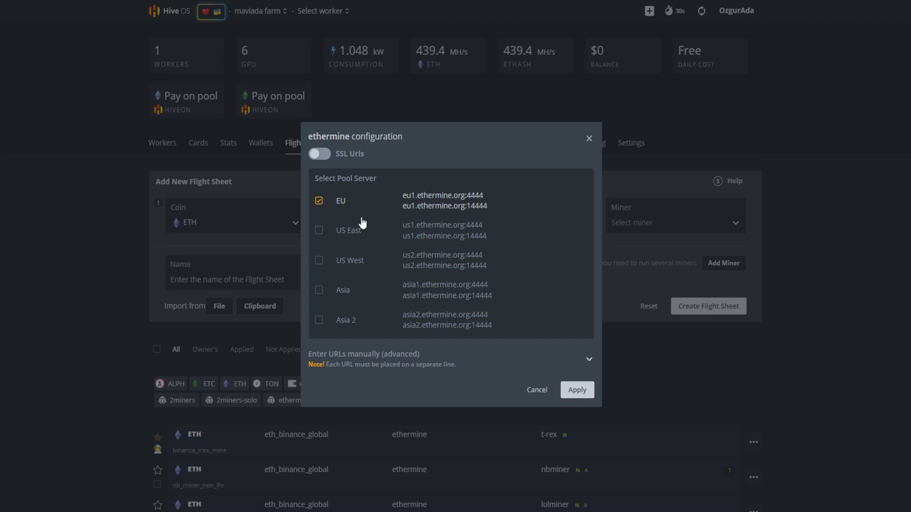
pyautogui.click(576, 389)
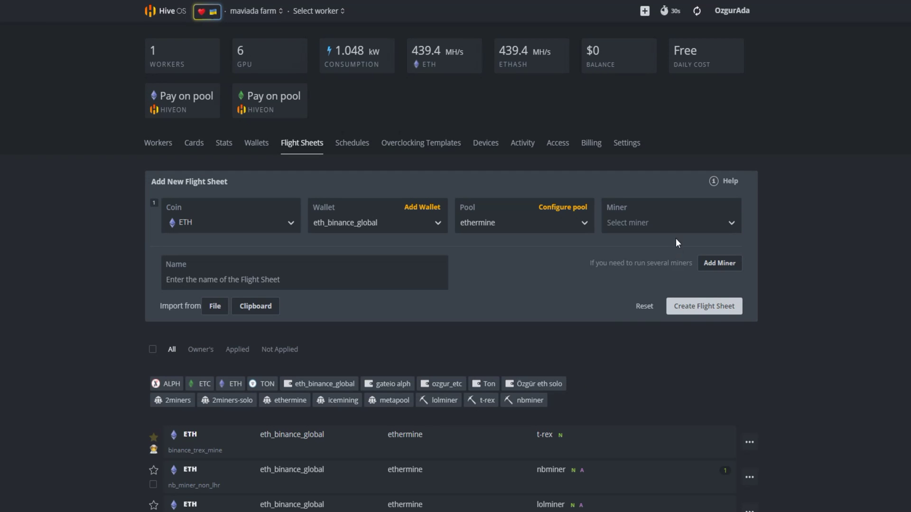
pyautogui.click(663, 224)
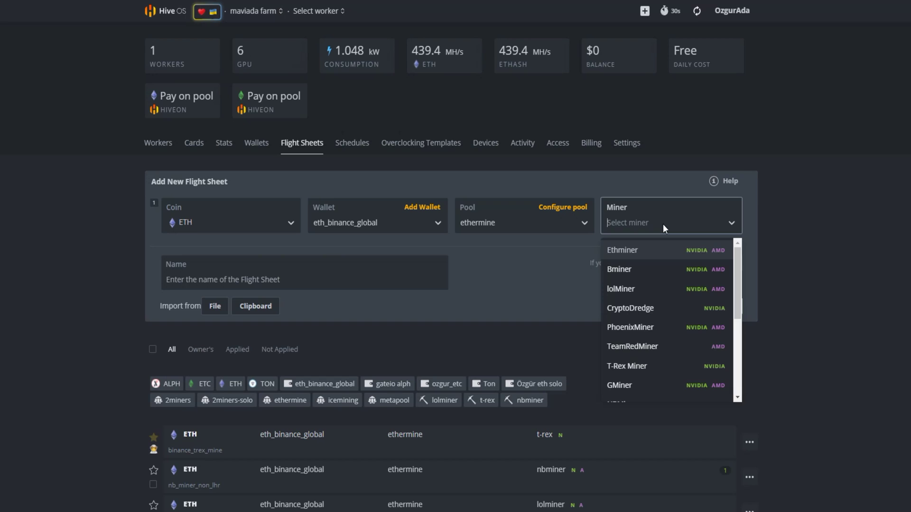
pyautogui.write('lol')
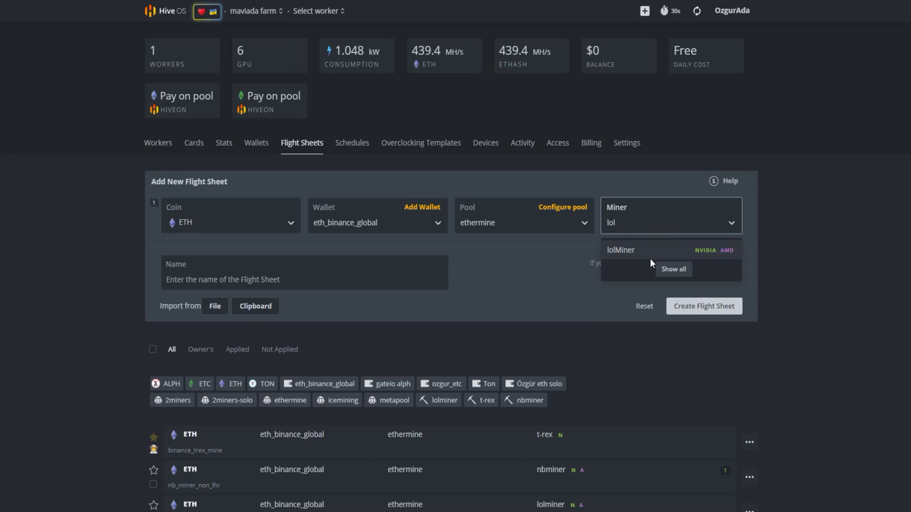
pyautogui.click(644, 257)
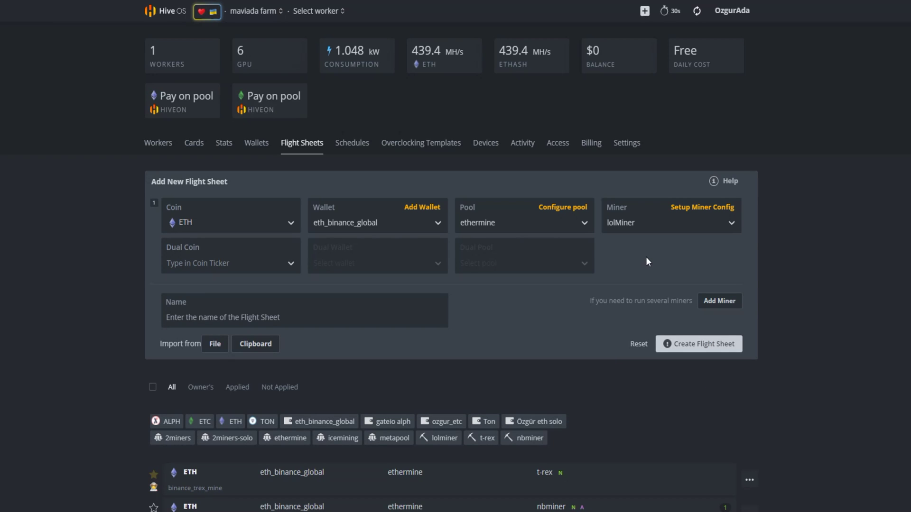
# Set the flight sheet's lolMiner version to 1.50
pyautogui.click(701, 209)
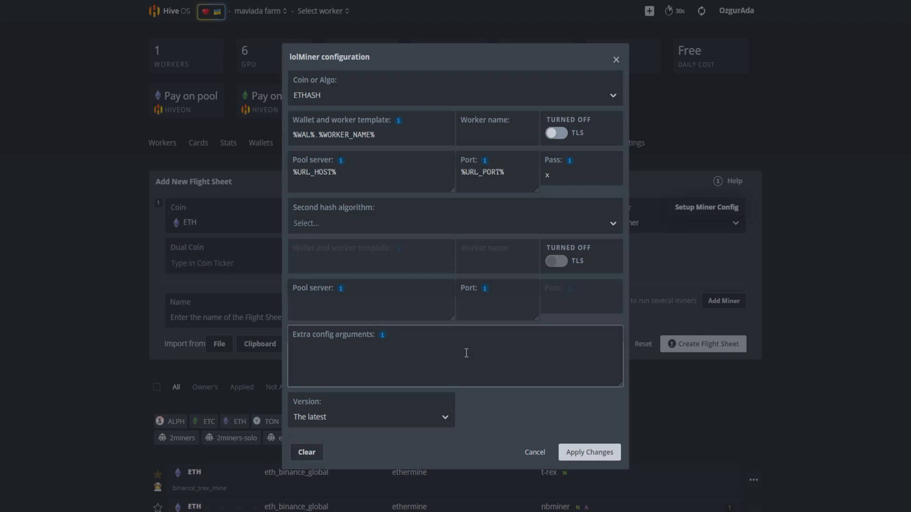
pyautogui.click(440, 420)
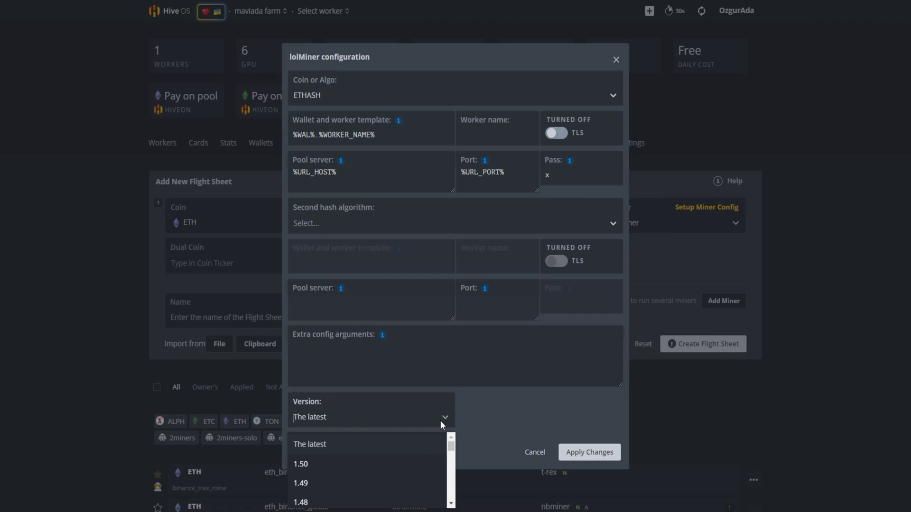
pyautogui.click(324, 464)
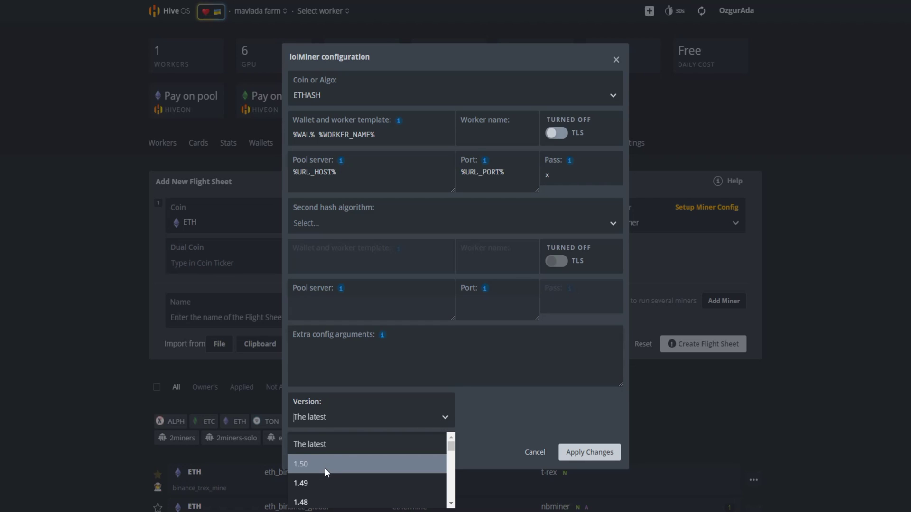
pyautogui.click(595, 458)
# Name the flight sheet 'LOL 100%' and create it
pyautogui.click(337, 305)
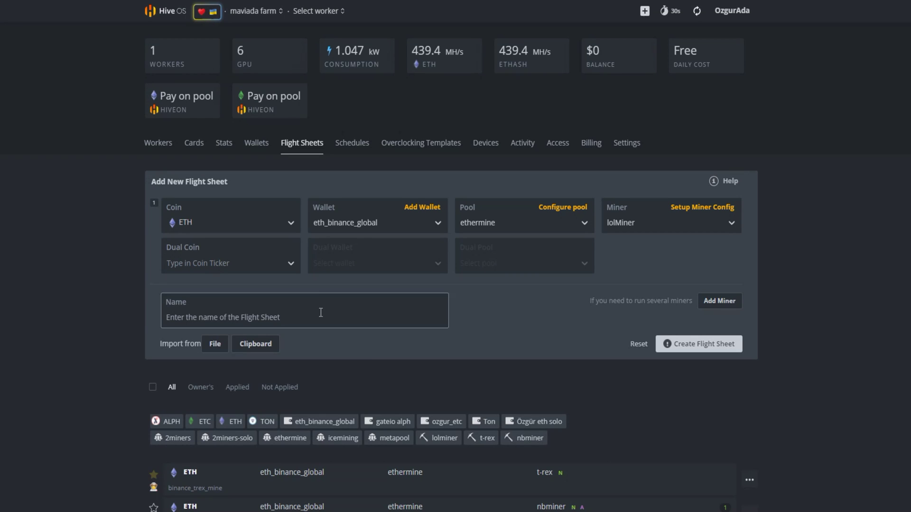
pyautogui.write('LOL 100%')
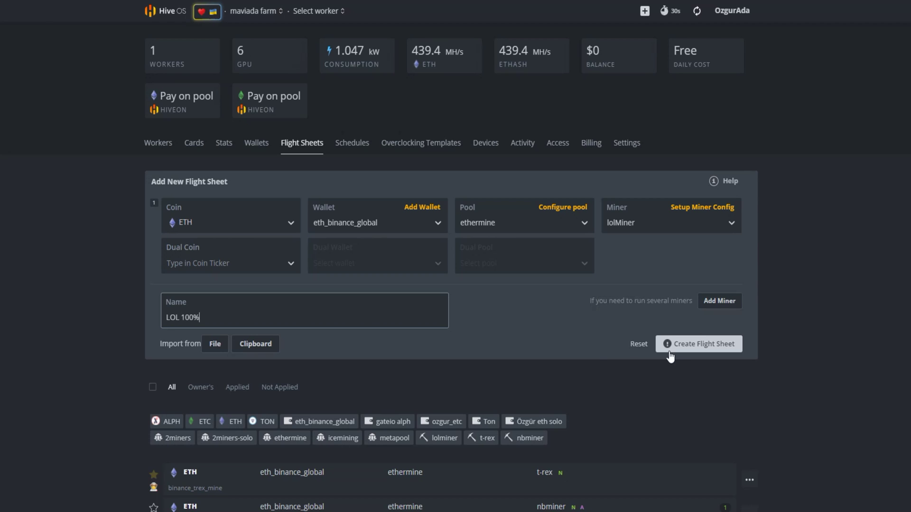
pyautogui.click(687, 348)
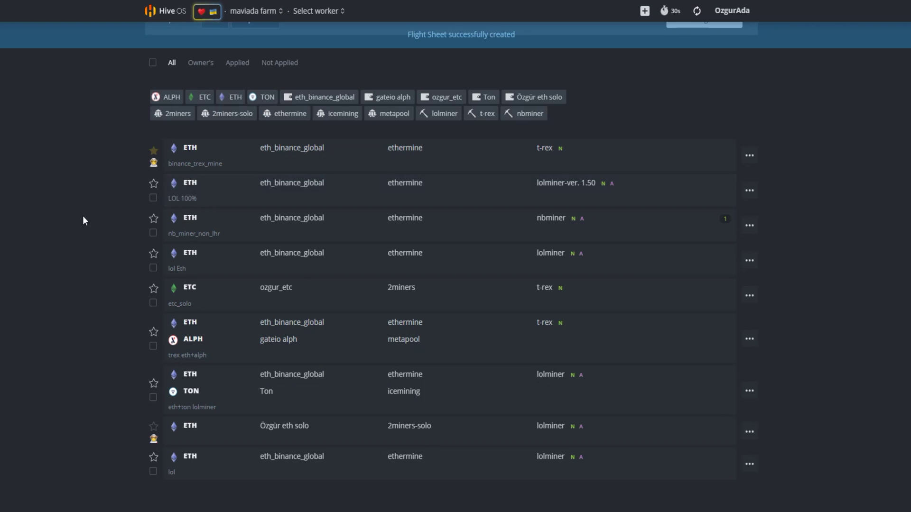
# Apply the LOL 100% flight sheet to the darpane worker in place of nb_miner_non_lhr
pyautogui.scroll(5, 139, 187)
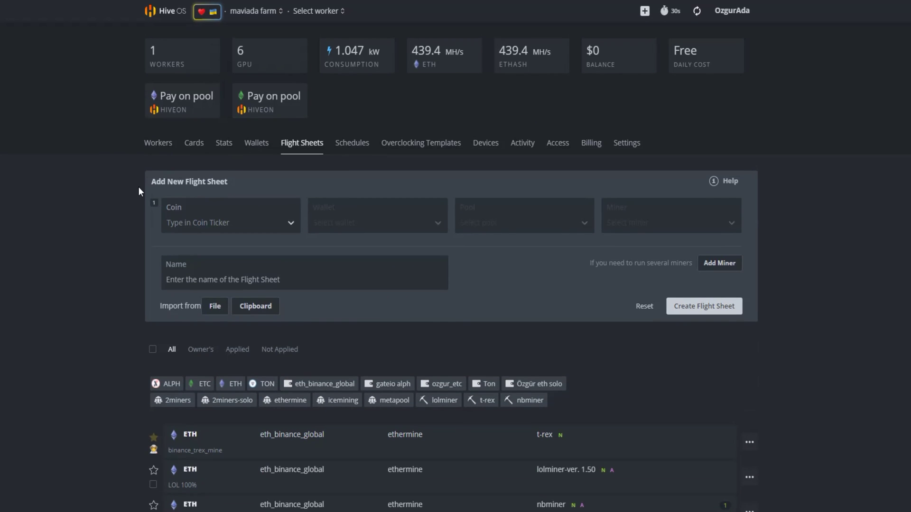
pyautogui.click(158, 142)
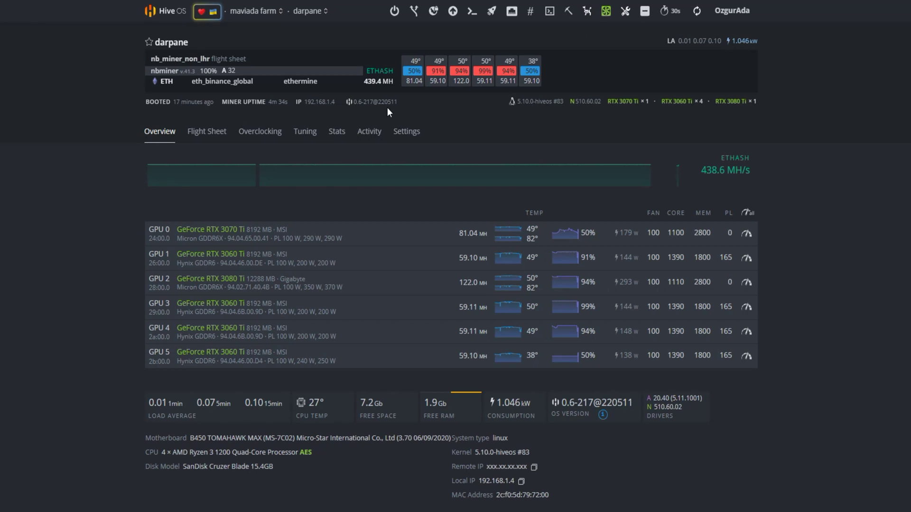
pyautogui.click(490, 18)
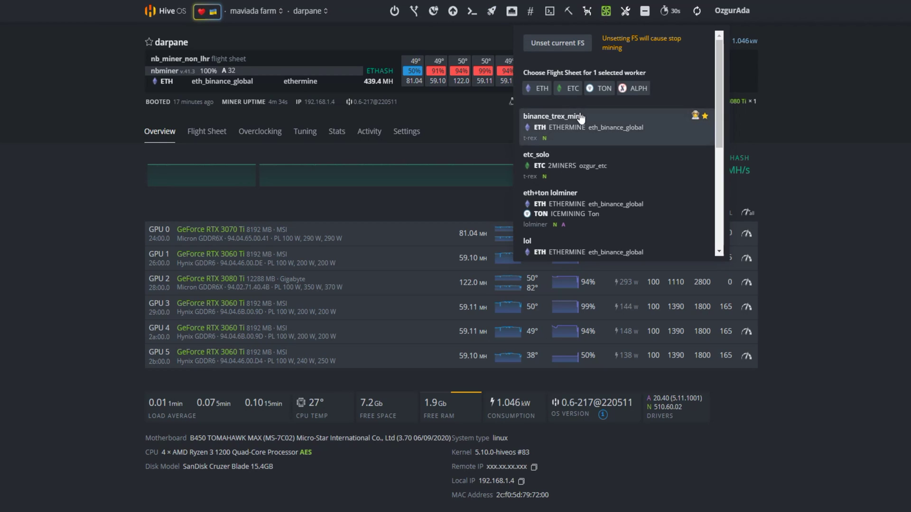
pyautogui.scroll(-3, 593, 147)
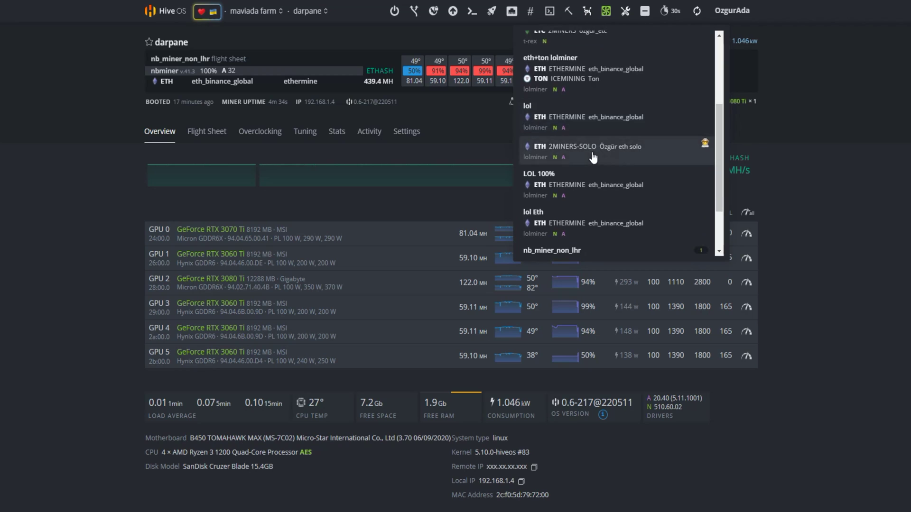
pyautogui.click(577, 186)
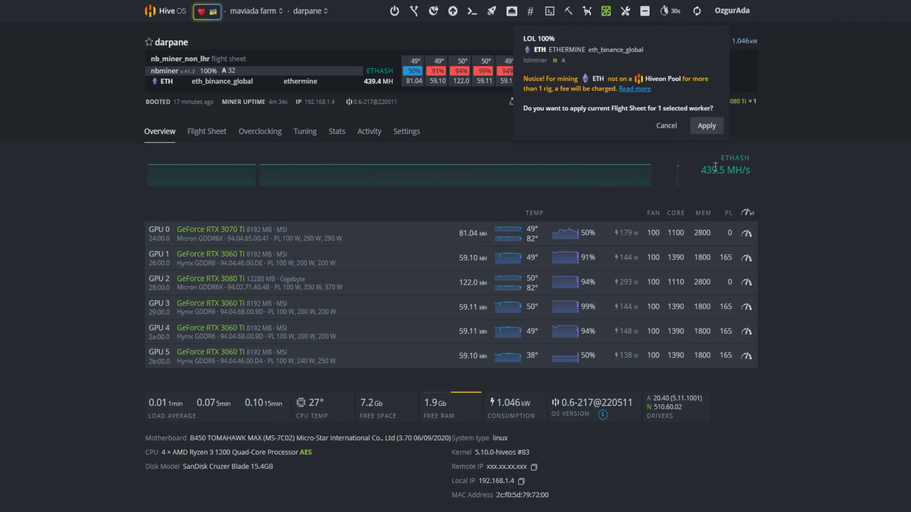
pyautogui.click(707, 127)
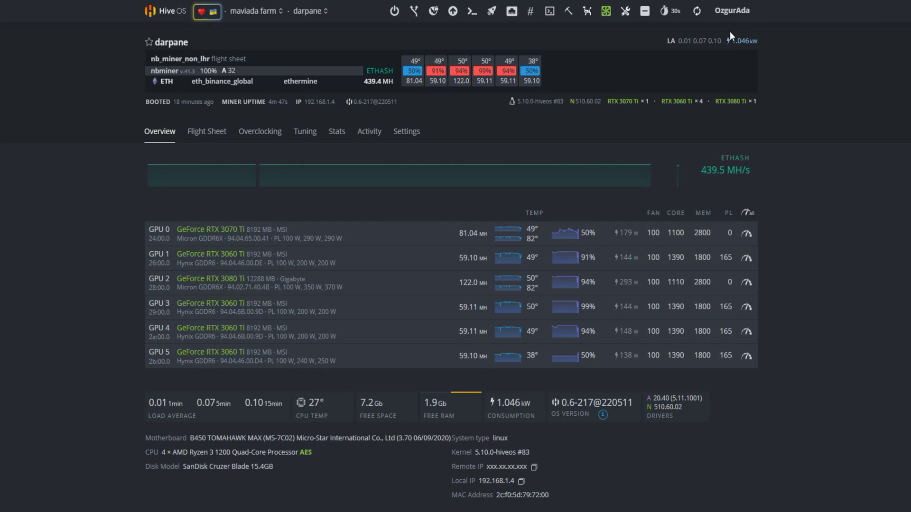
# Refresh the worker until lolMiner 1.50 shows per-GPU ETH hashrates totalling 436.4 MH
pyautogui.click(697, 13)
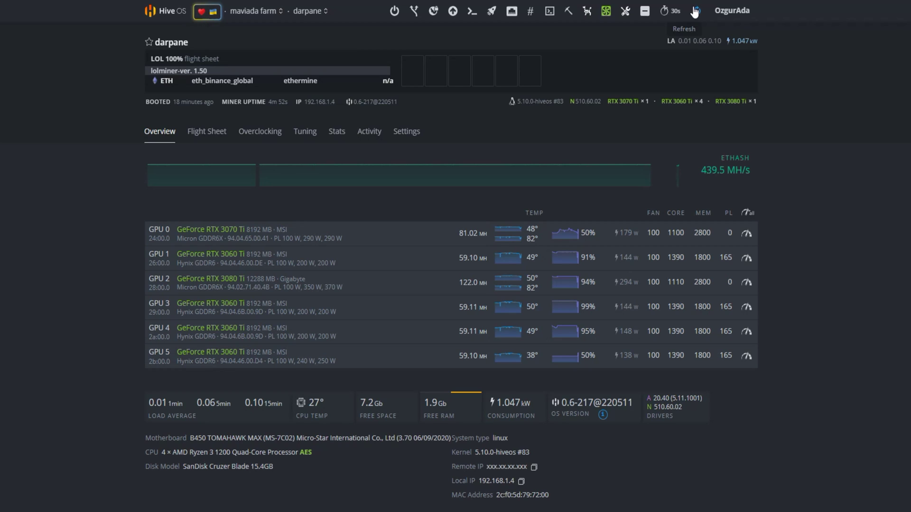
pyautogui.click(698, 13)
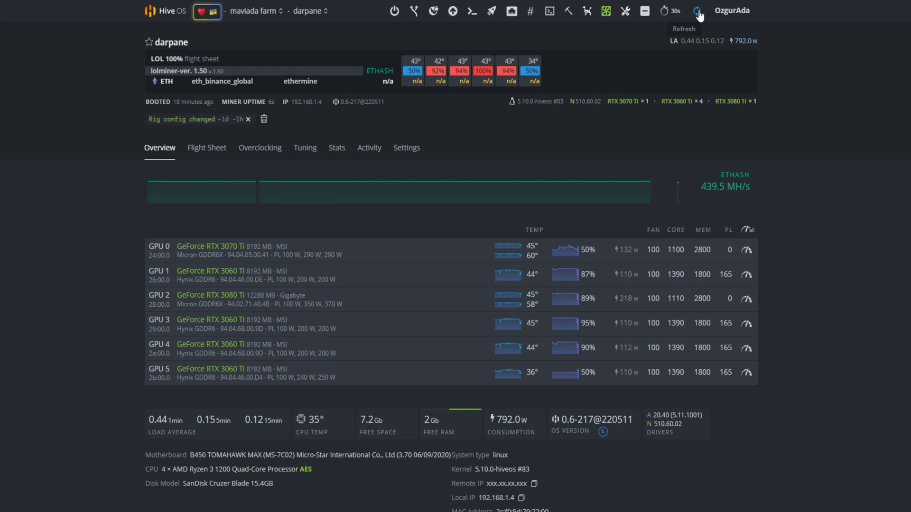
pyautogui.click(697, 11)
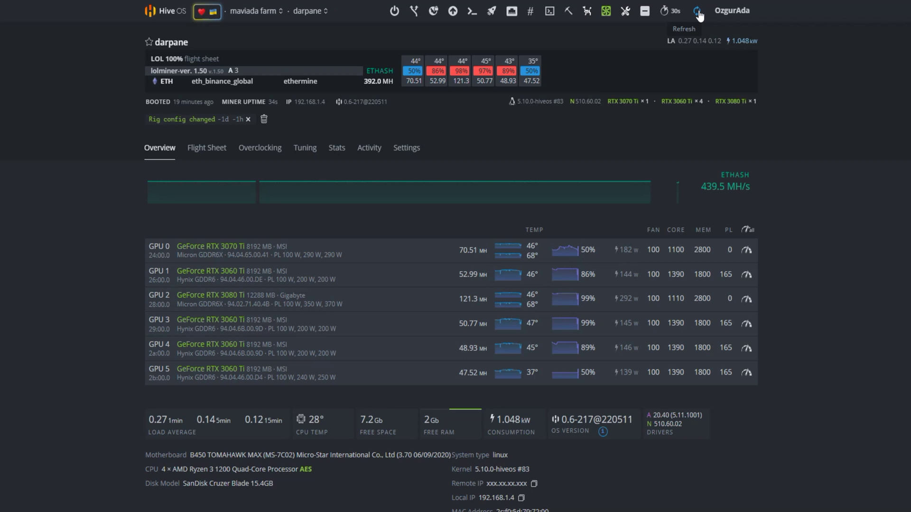
pyautogui.click(697, 12)
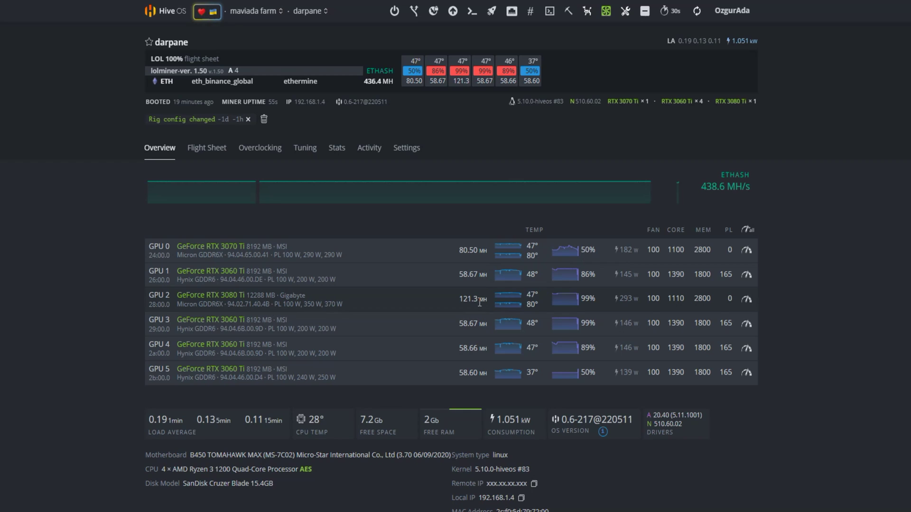
pyautogui.click(698, 12)
pyautogui.click(699, 14)
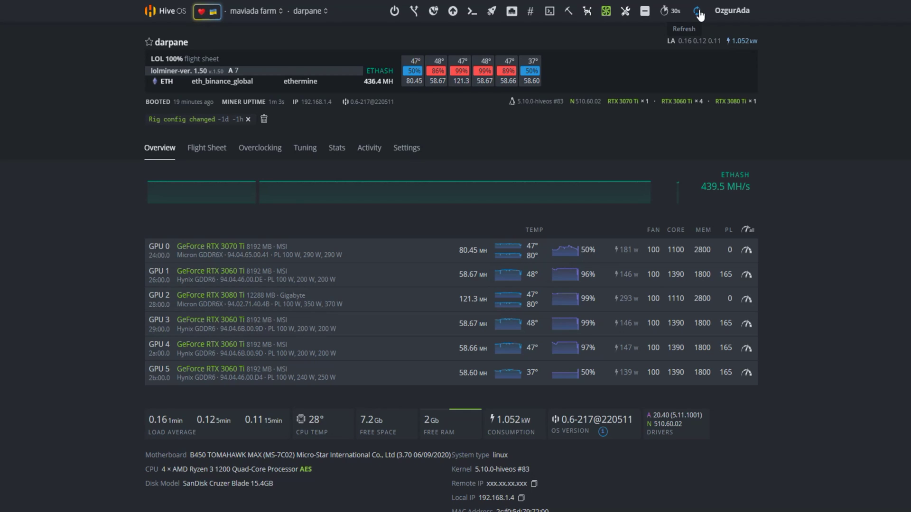
# Open the worker's active LOL 100% flight sheet for editing
pyautogui.click(213, 151)
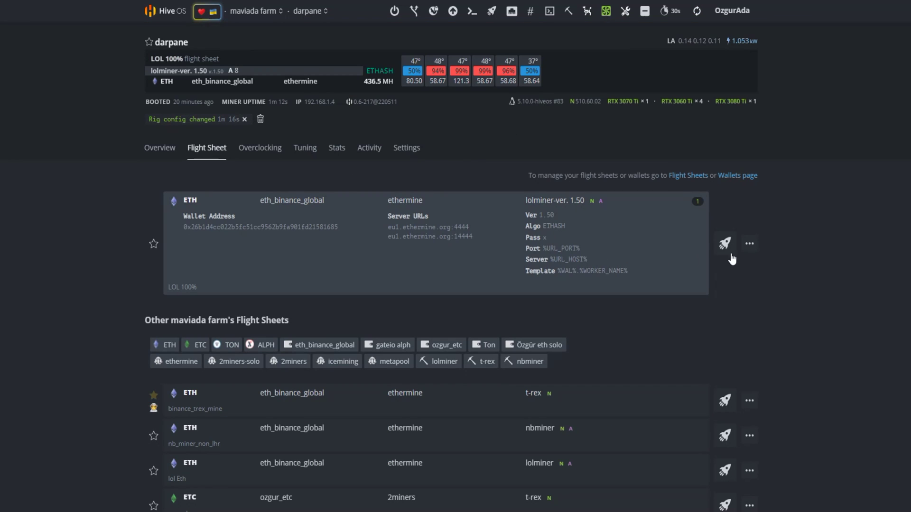
pyautogui.click(749, 245)
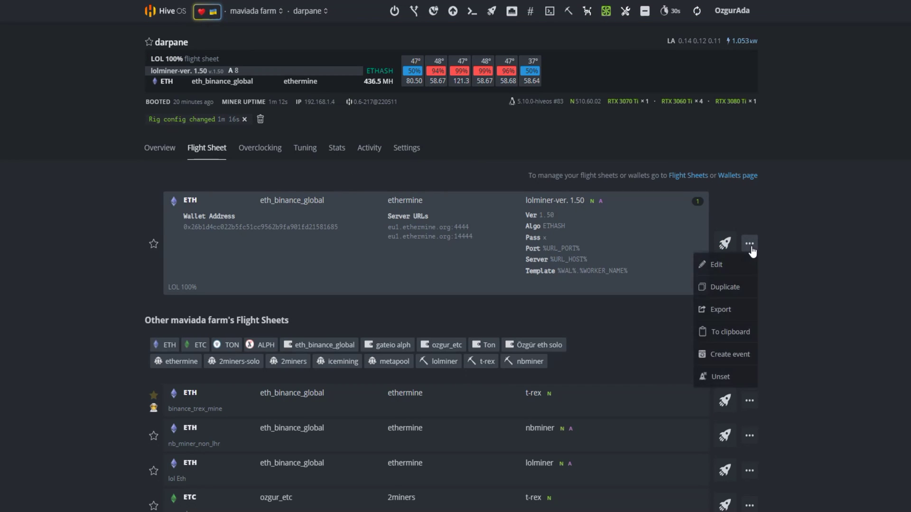
pyautogui.click(717, 265)
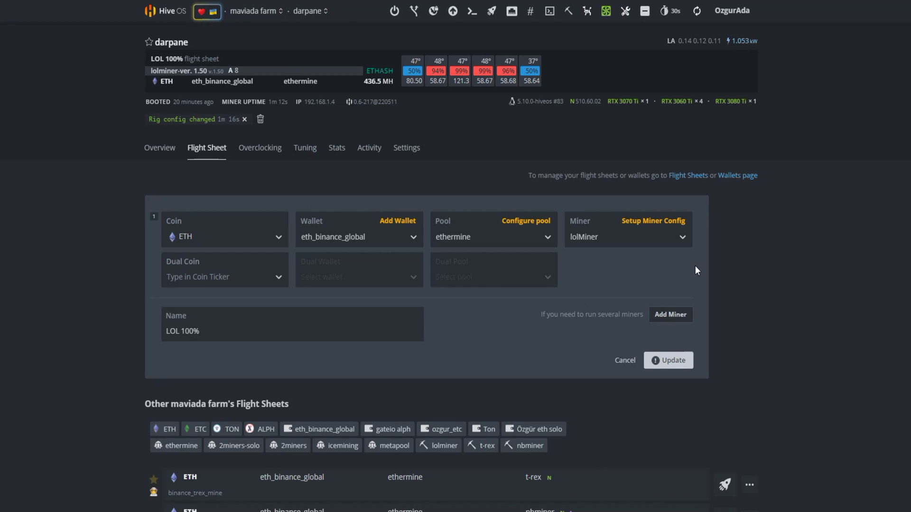
# Add TON as dual coin with the Ton wallet and icemining's Low Diff server
pyautogui.click(254, 280)
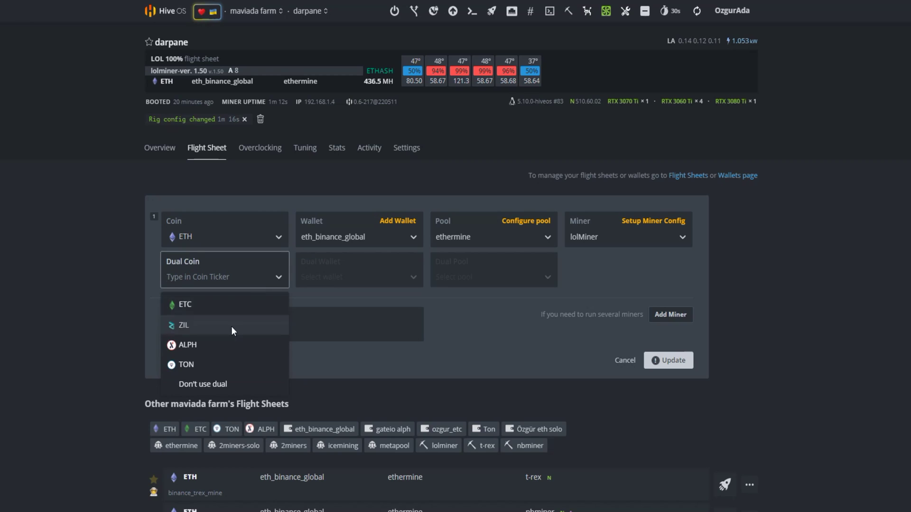
pyautogui.click(190, 365)
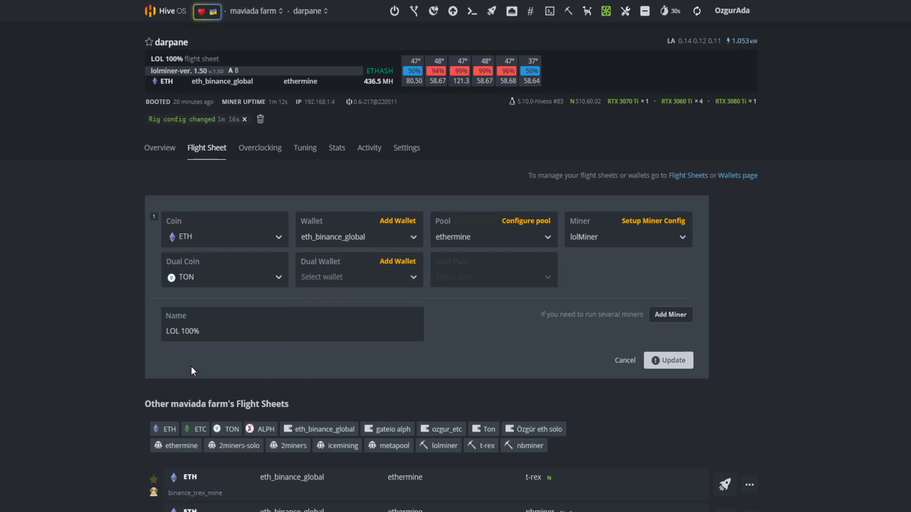
pyautogui.click(355, 283)
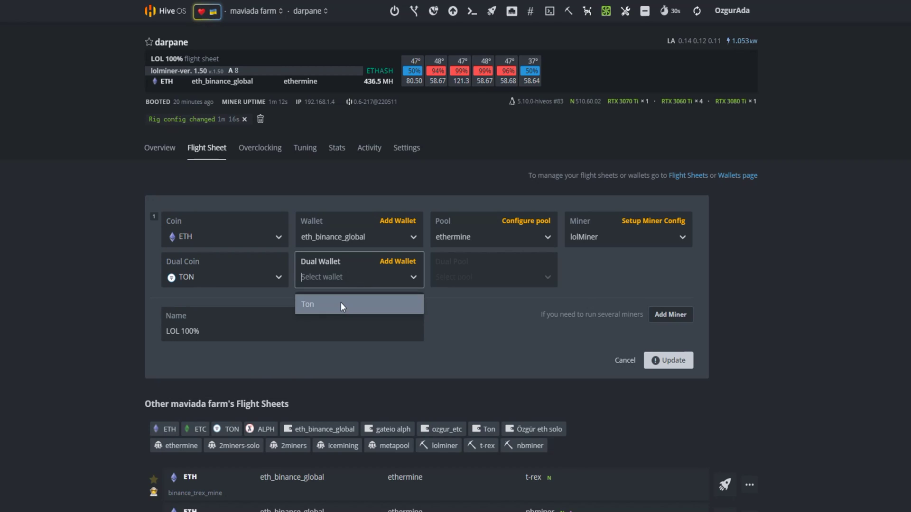
pyautogui.click(341, 302)
pyautogui.click(475, 278)
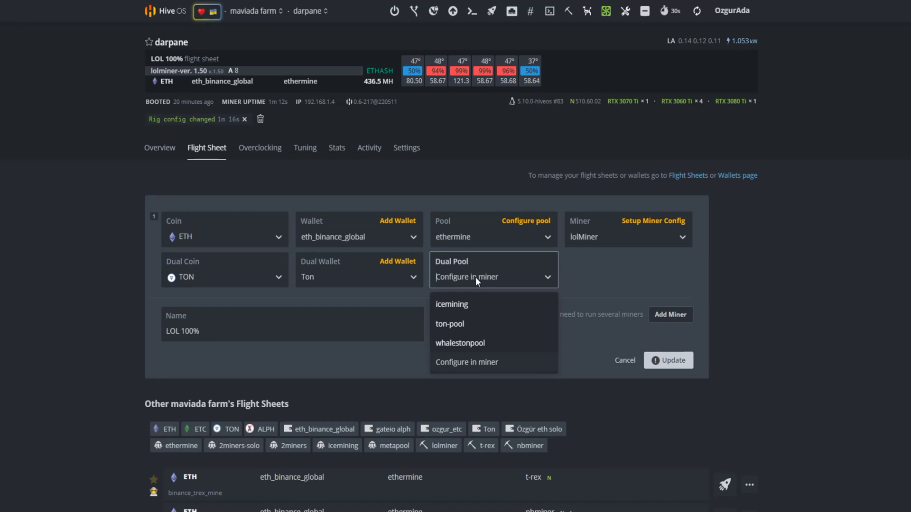
pyautogui.click(478, 304)
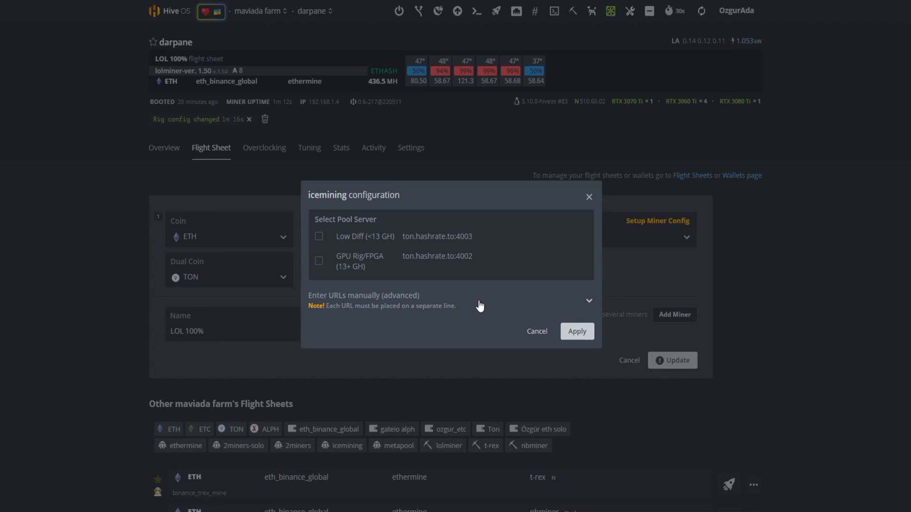
pyautogui.click(319, 238)
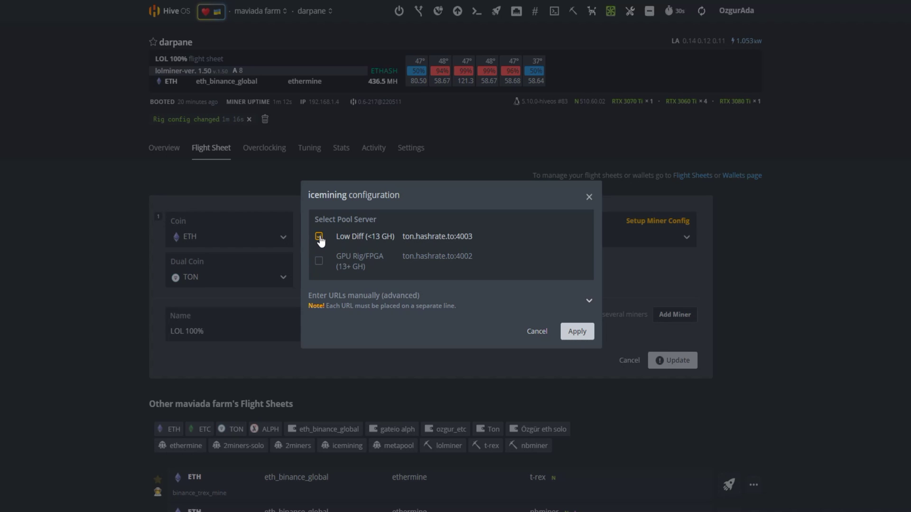
pyautogui.click(577, 331)
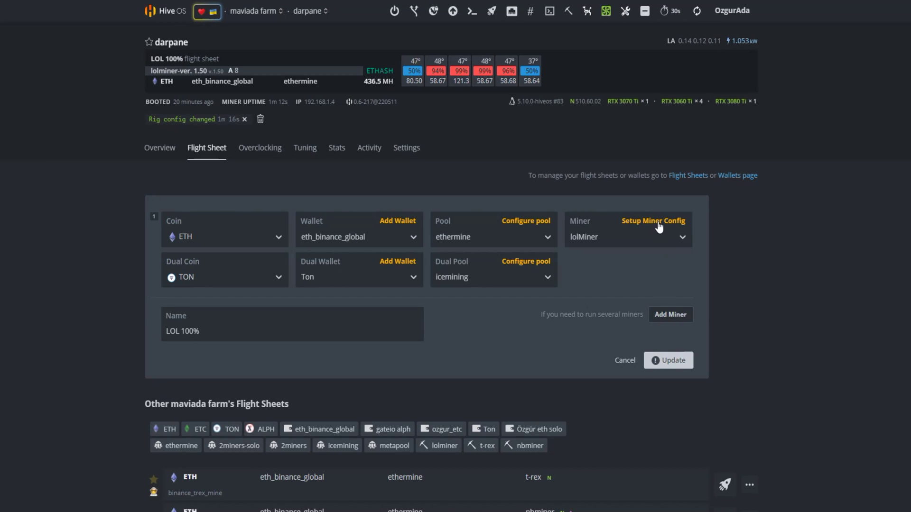
# Fill lolMiner's TONDUAL second-algorithm fields: %WAL%, worker 'Test Rig', %URL_HOST%, %URL_PORT%
pyautogui.click(658, 223)
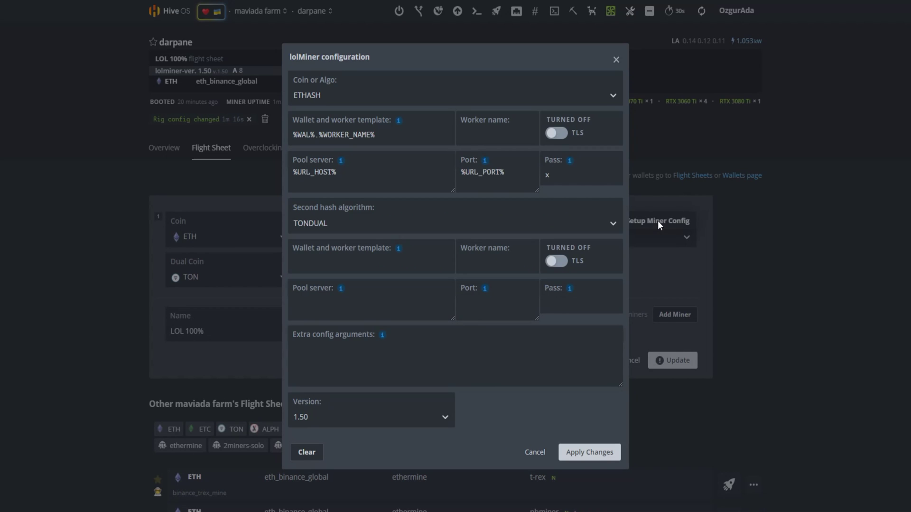
pyautogui.click(372, 263)
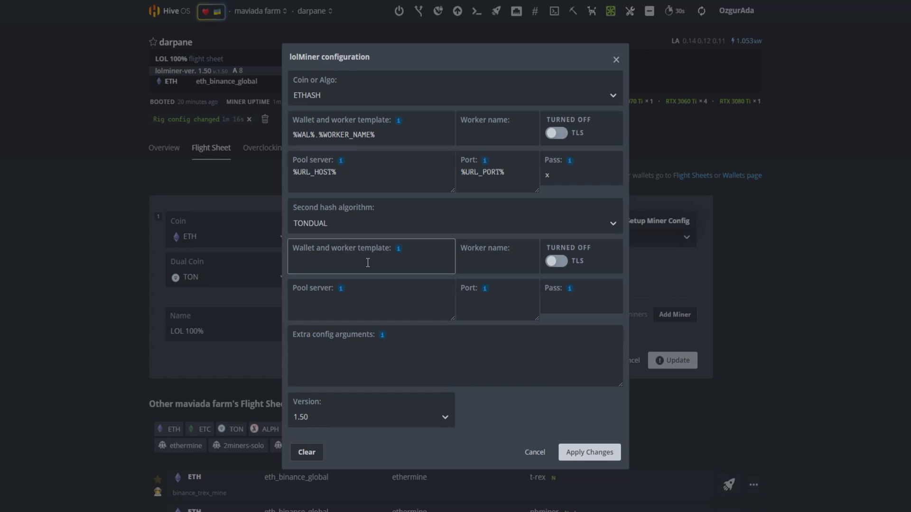
pyautogui.moveTo(398, 254)
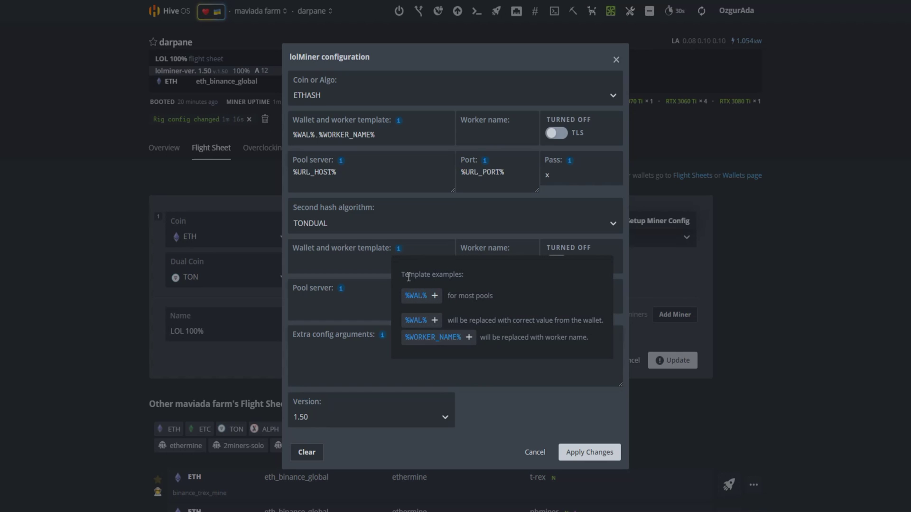
pyautogui.click(416, 299)
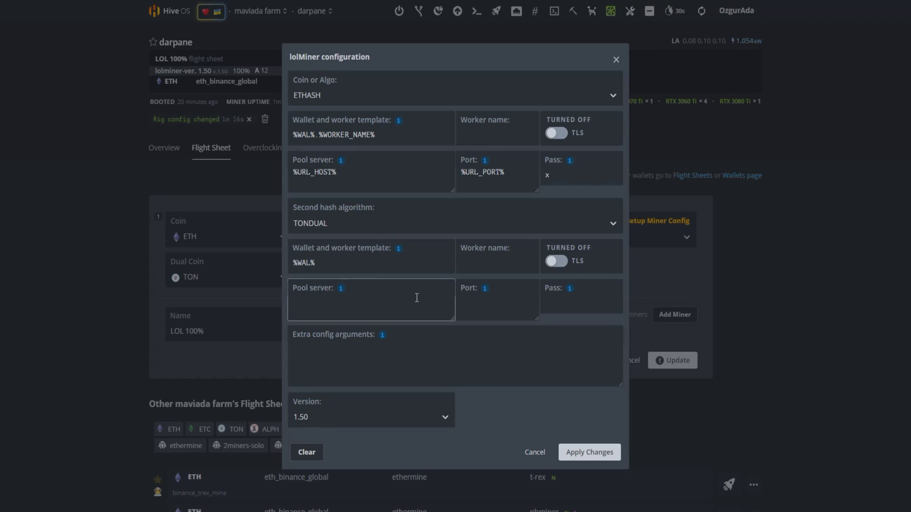
pyautogui.click(478, 263)
pyautogui.write('Test')
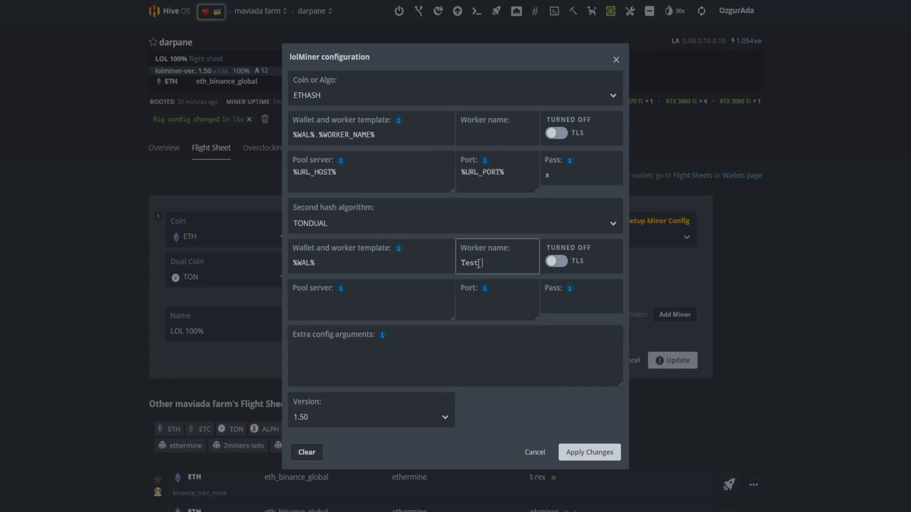
pyautogui.write(' Rig')
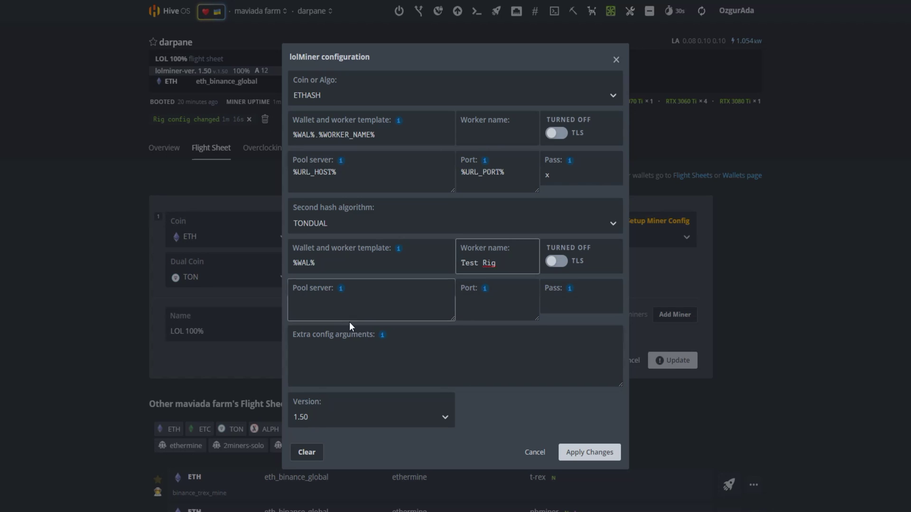
pyautogui.moveTo(341, 292)
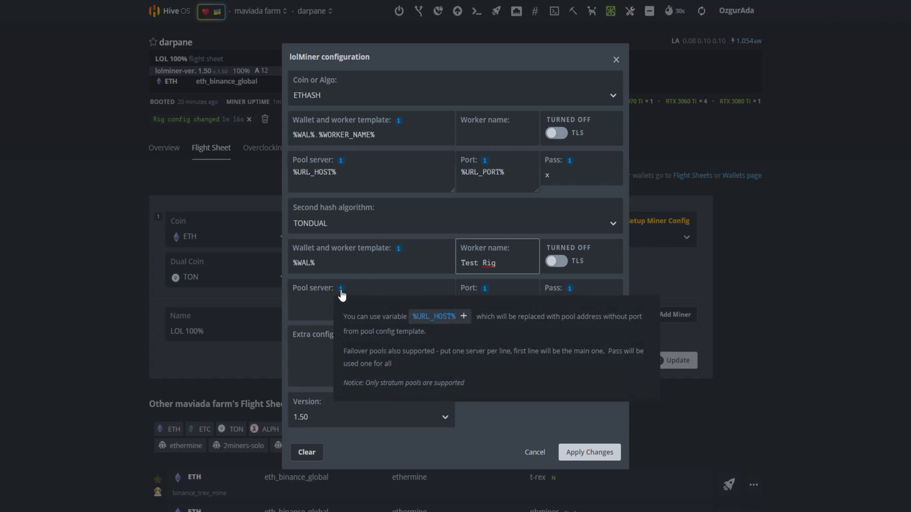
pyautogui.click(440, 316)
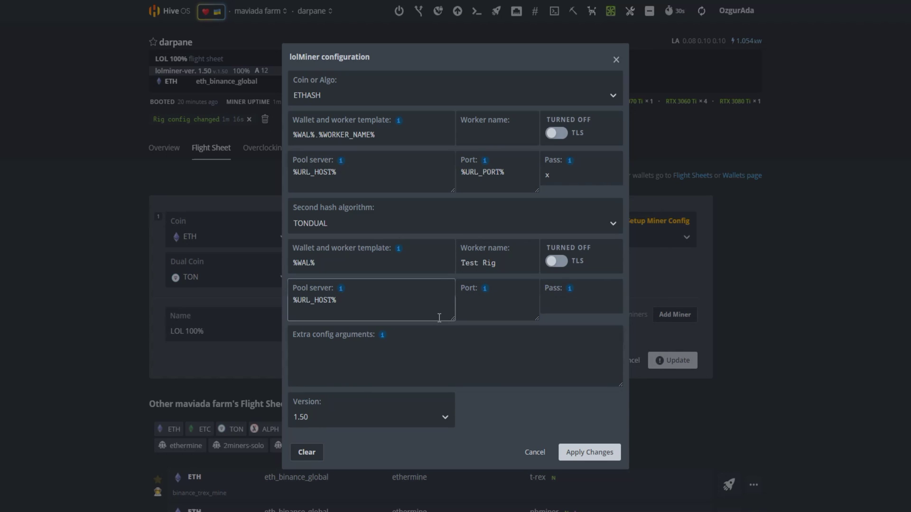
pyautogui.moveTo(488, 294)
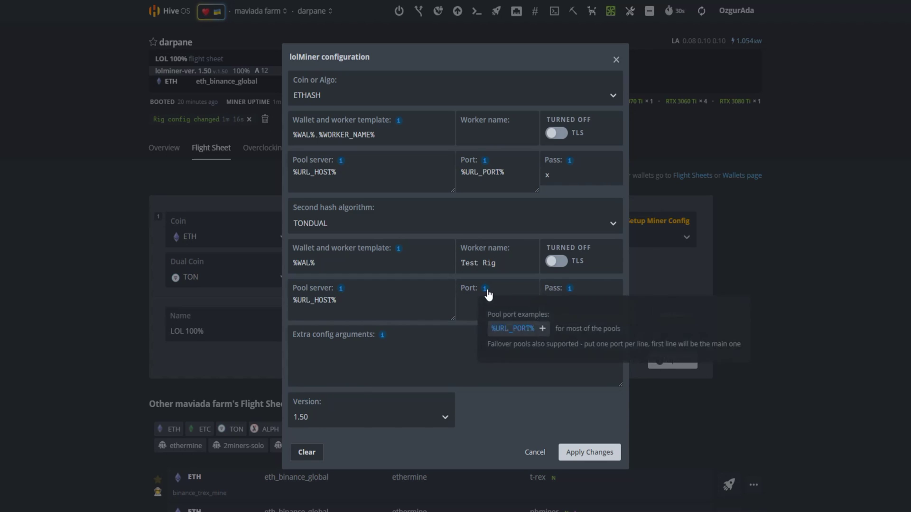
pyautogui.click(516, 330)
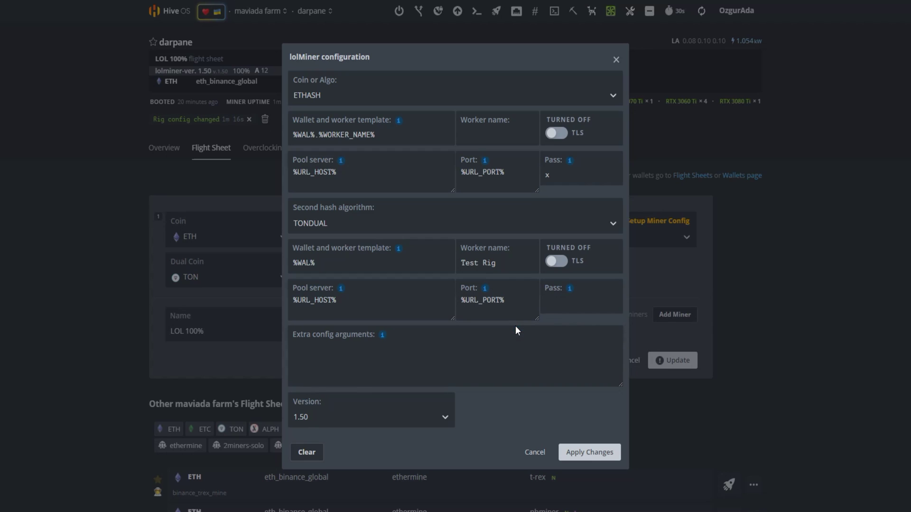
# Save the LOL 100% changes for all workers and return to the rig overview
pyautogui.click(590, 453)
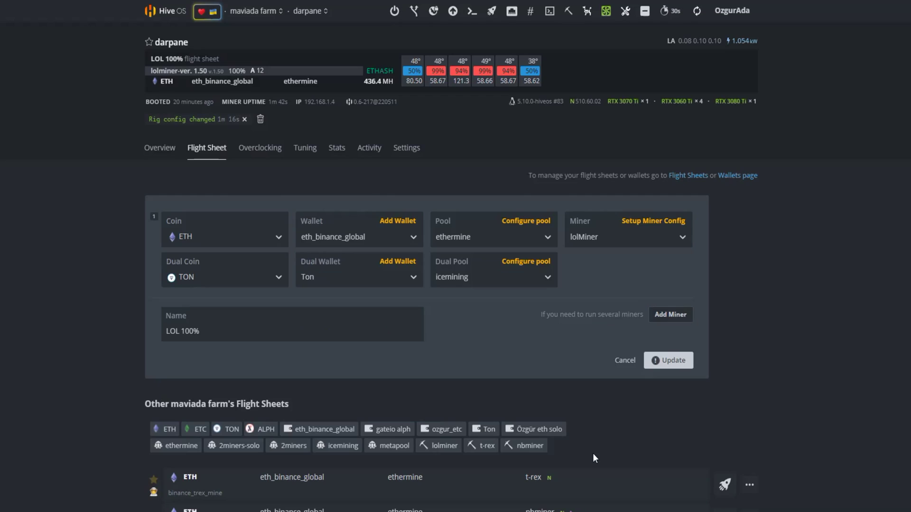
pyautogui.click(670, 362)
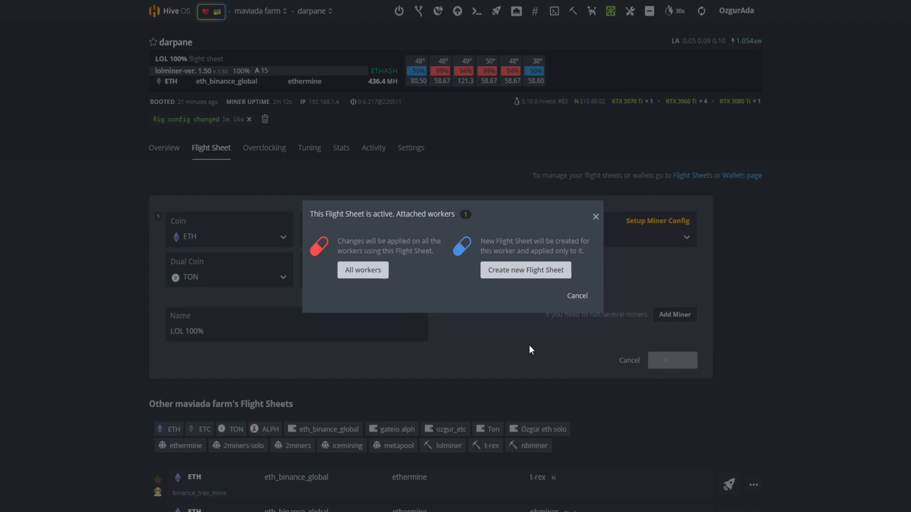
pyautogui.click(365, 275)
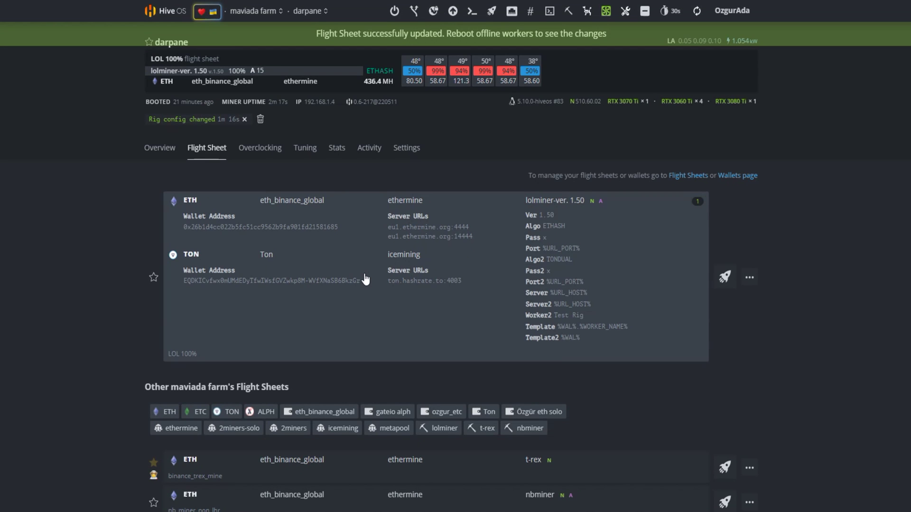
pyautogui.click(161, 156)
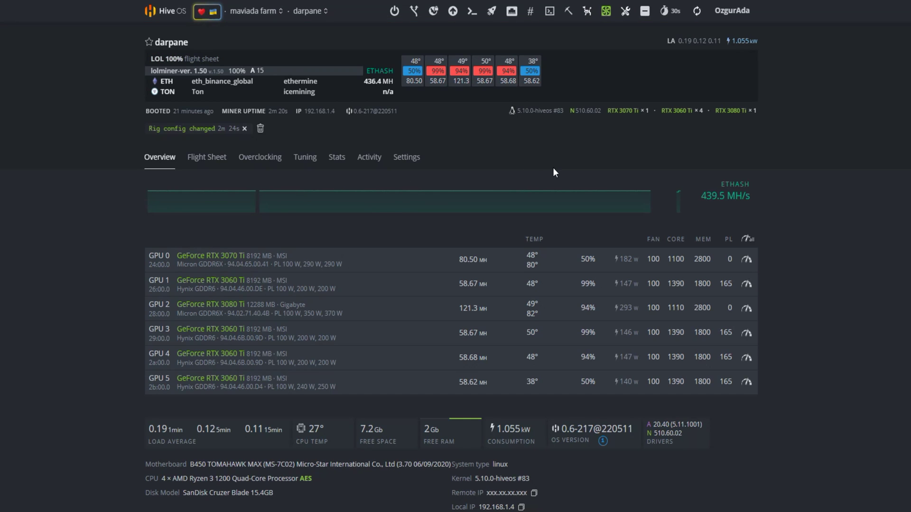
# Refresh the stats until every GPU shows a TON hashrate, totalling 7.286 GH
pyautogui.click(698, 14)
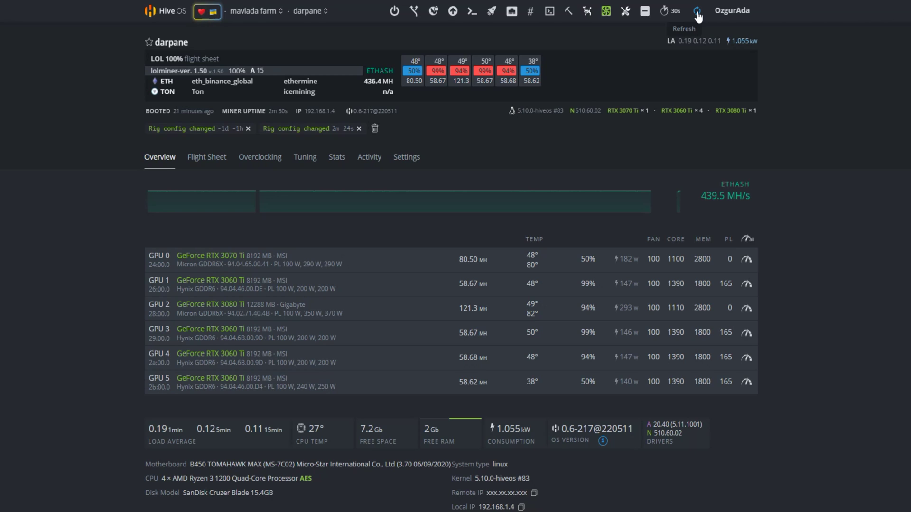
pyautogui.click(697, 14)
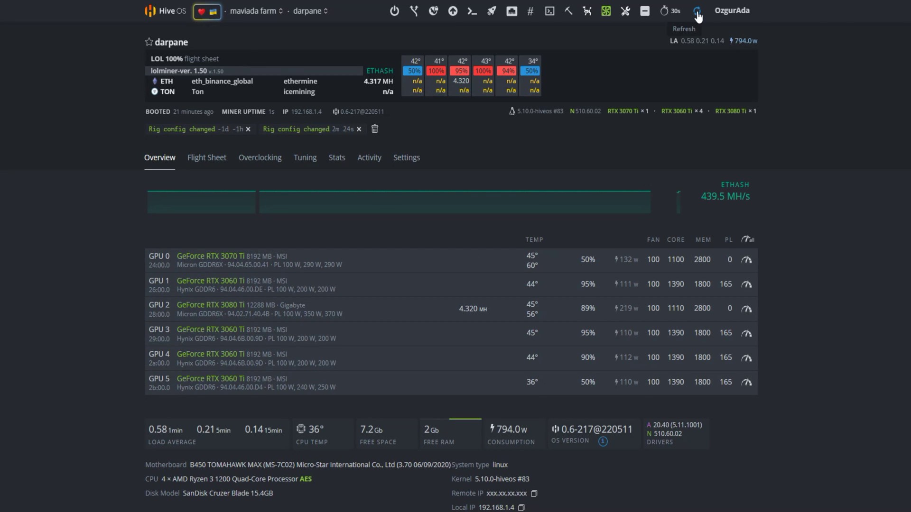
pyautogui.click(697, 14)
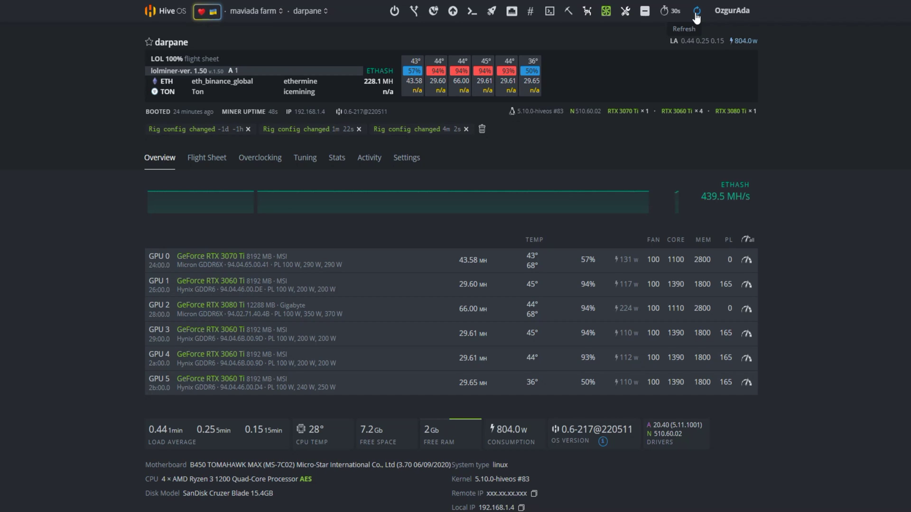
pyautogui.click(696, 14)
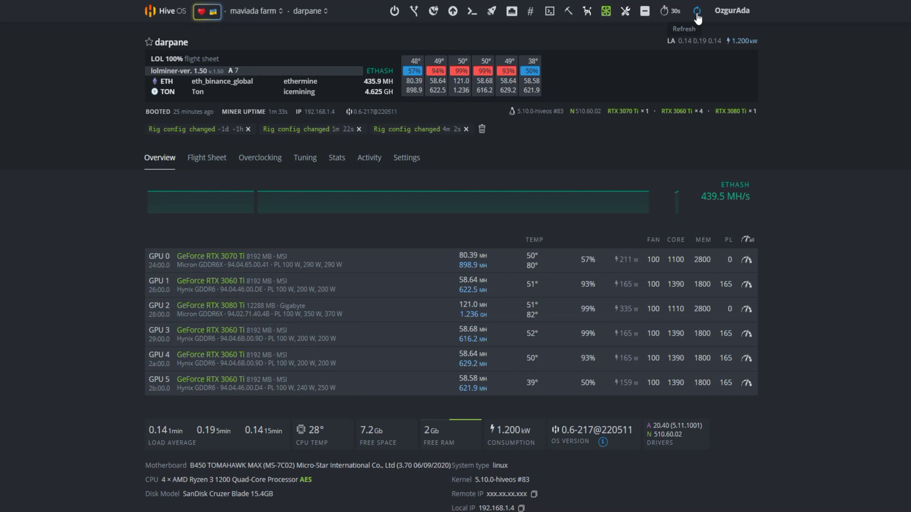
pyautogui.click(697, 15)
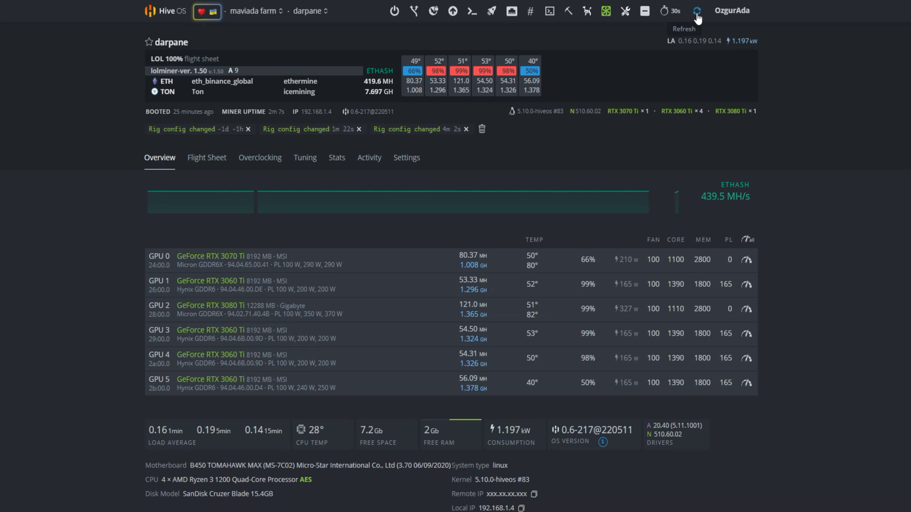
pyautogui.click(697, 14)
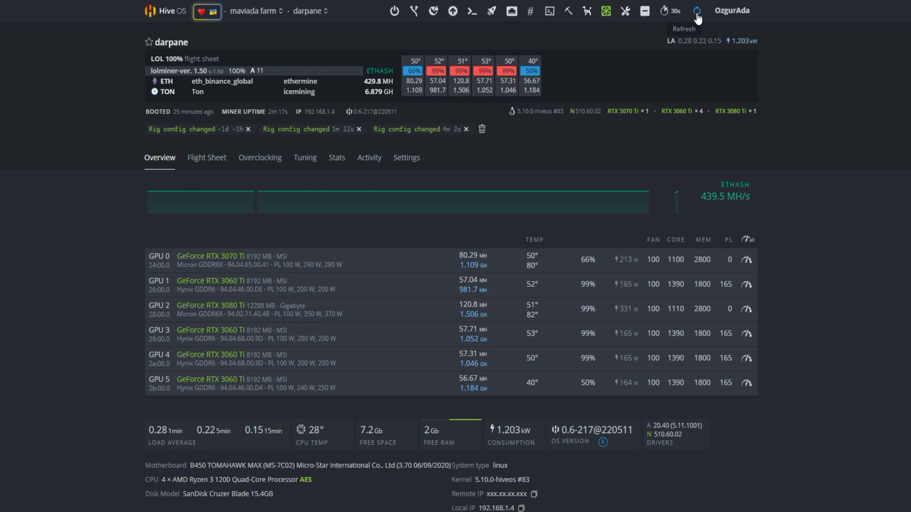
pyautogui.click(697, 11)
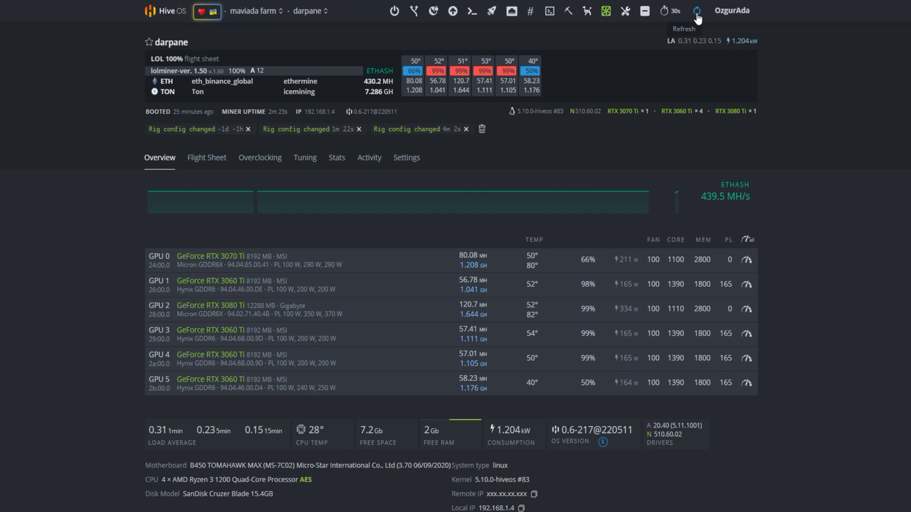